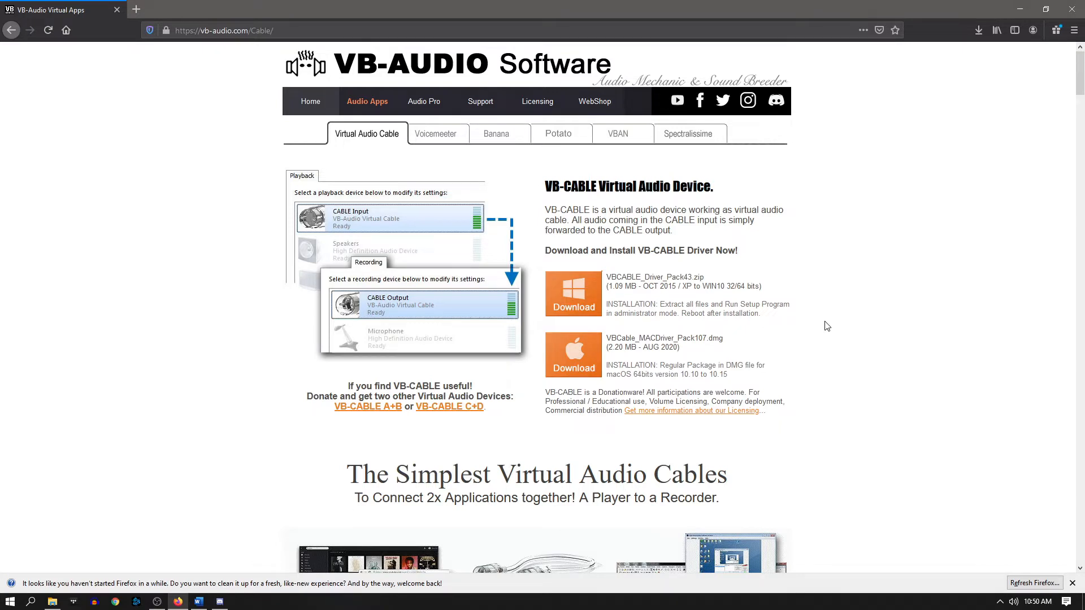
Download the Windows driver archive VBCABLE_Driver_Pack43.zip from the VB-CABLE page and open the downloaded file.
{"action": "left_click", "coordinate": [594, 309]}
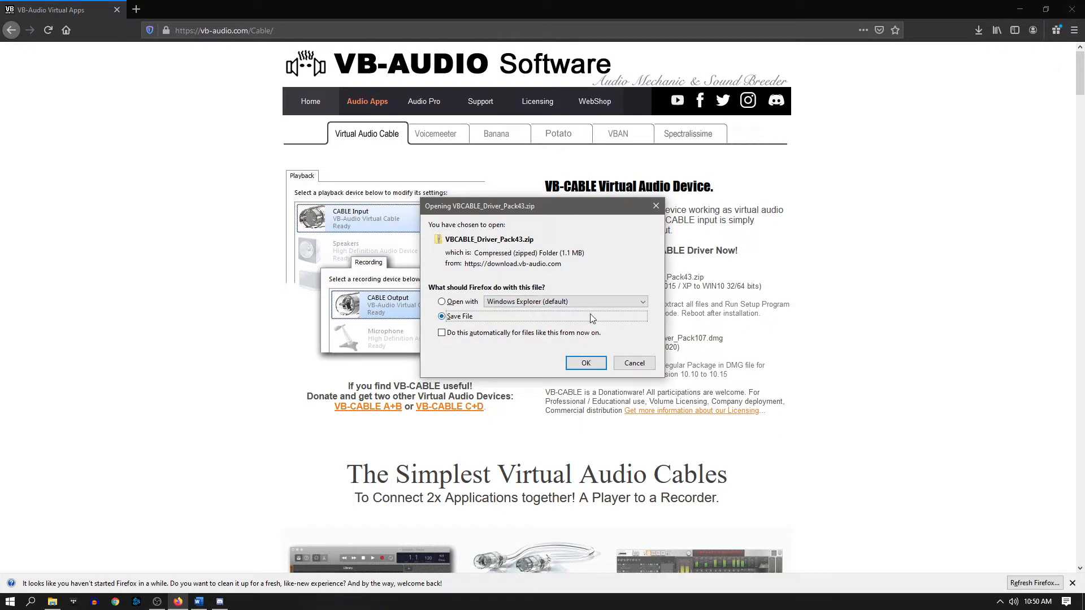
{"action": "left_click", "coordinate": [586, 365]}
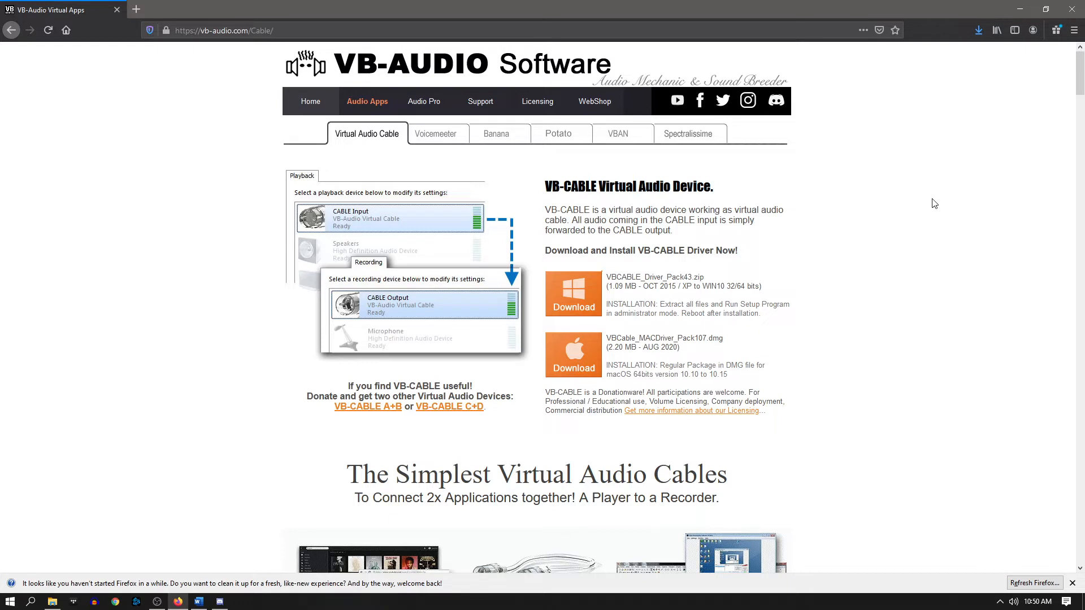
{"action": "left_click", "coordinate": [980, 34]}
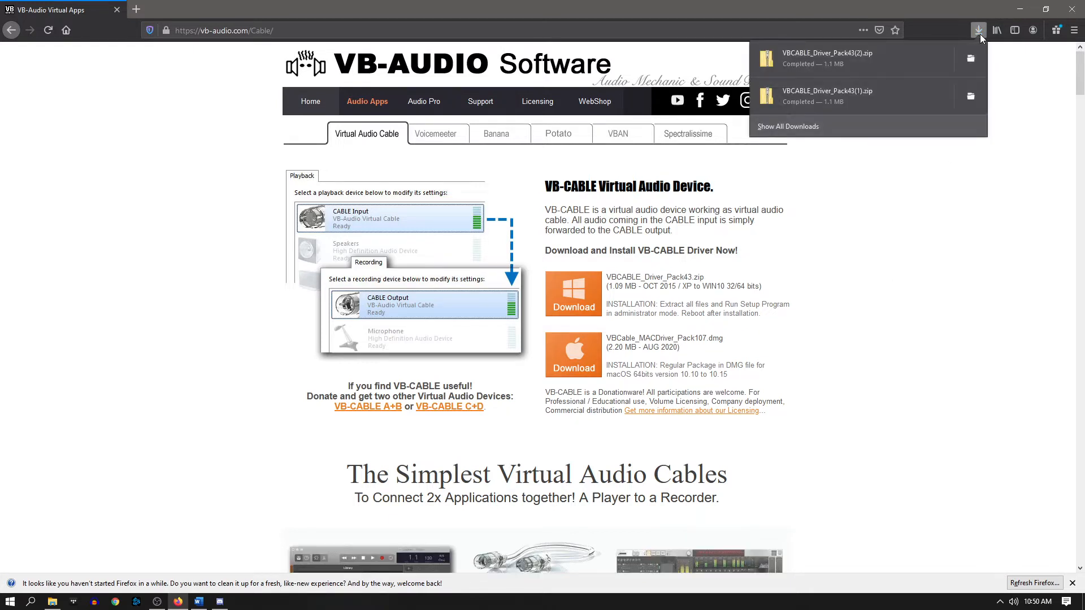
{"action": "left_click", "coordinate": [859, 67]}
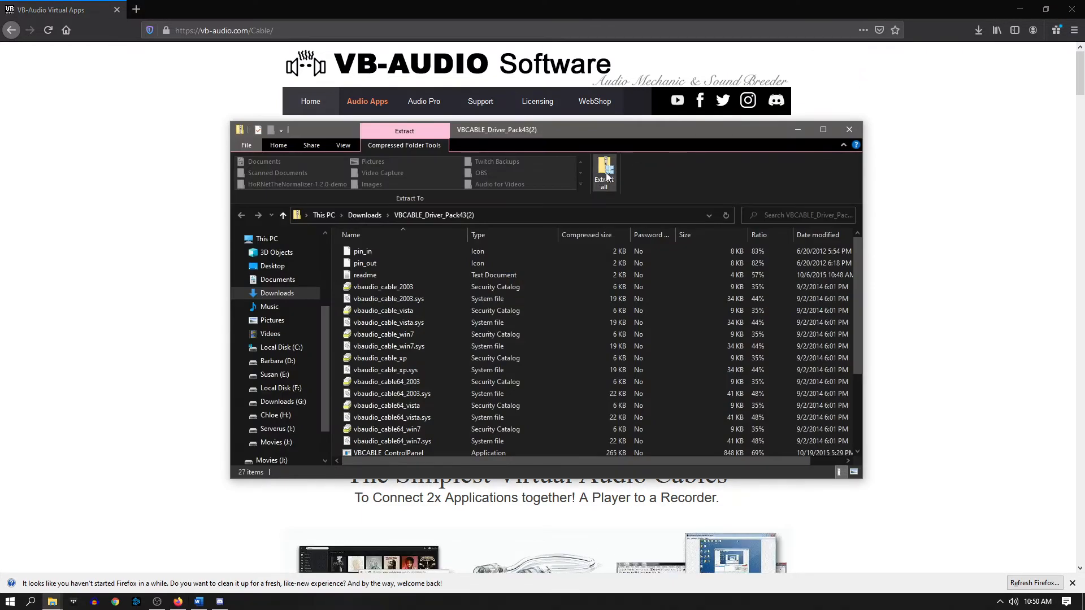
Extract all files of the driver archive to the suggested Downloads folder and close the archive window.
{"action": "left_click", "coordinate": [605, 174]}
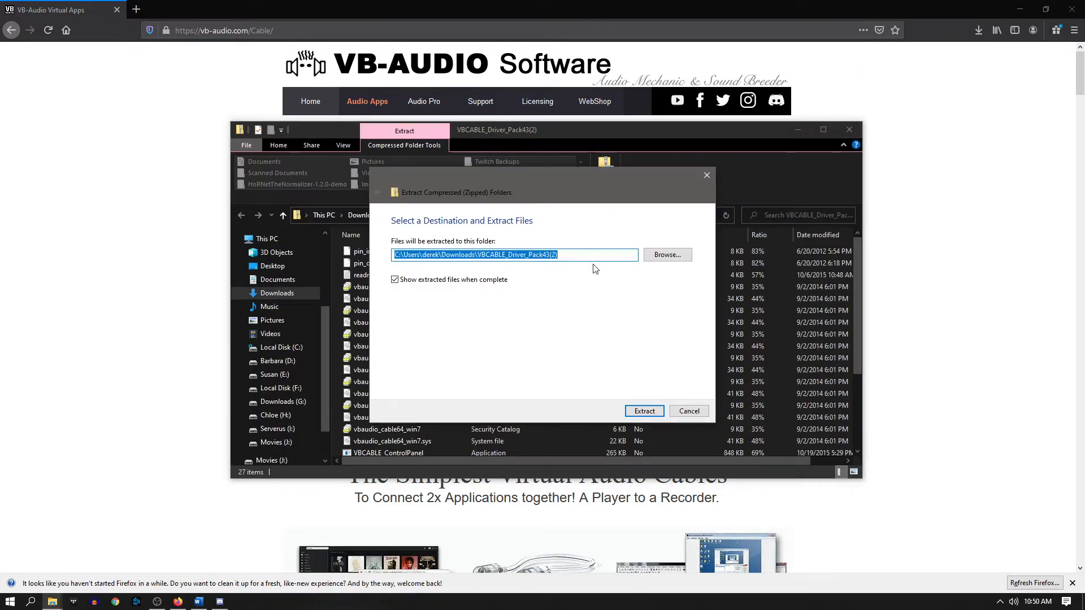
{"action": "left_click", "coordinate": [650, 409]}
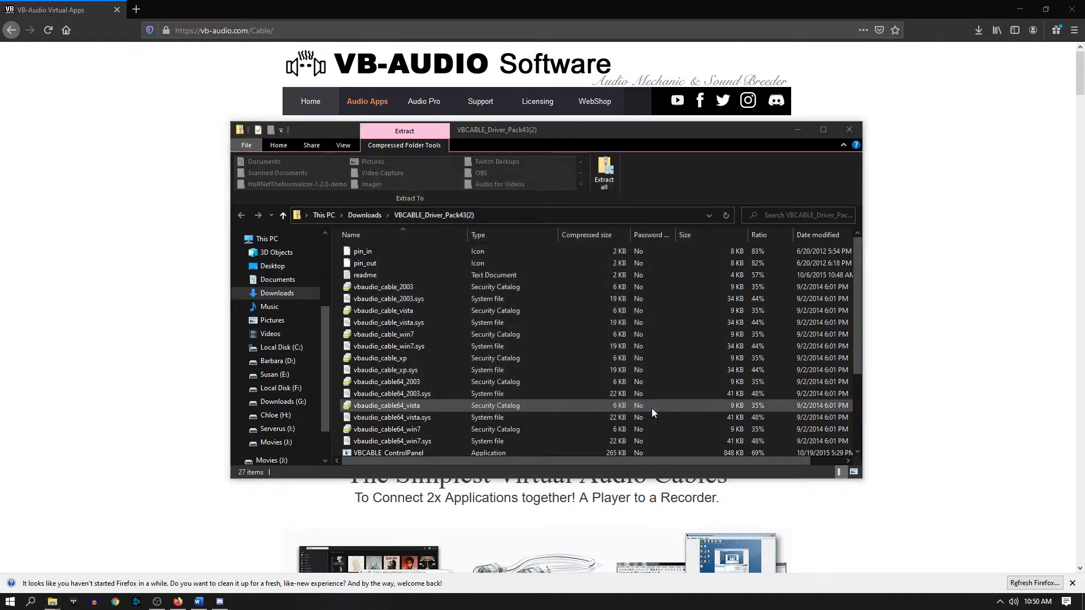
{"action": "left_click", "coordinate": [850, 130]}
Launch the VBCABLE_Setup_x64 installer from the extracted folder, and close both the installer and the folder.
{"action": "scroll", "coordinate": [524, 354], "scroll_direction": "down", "scroll_amount": 2}
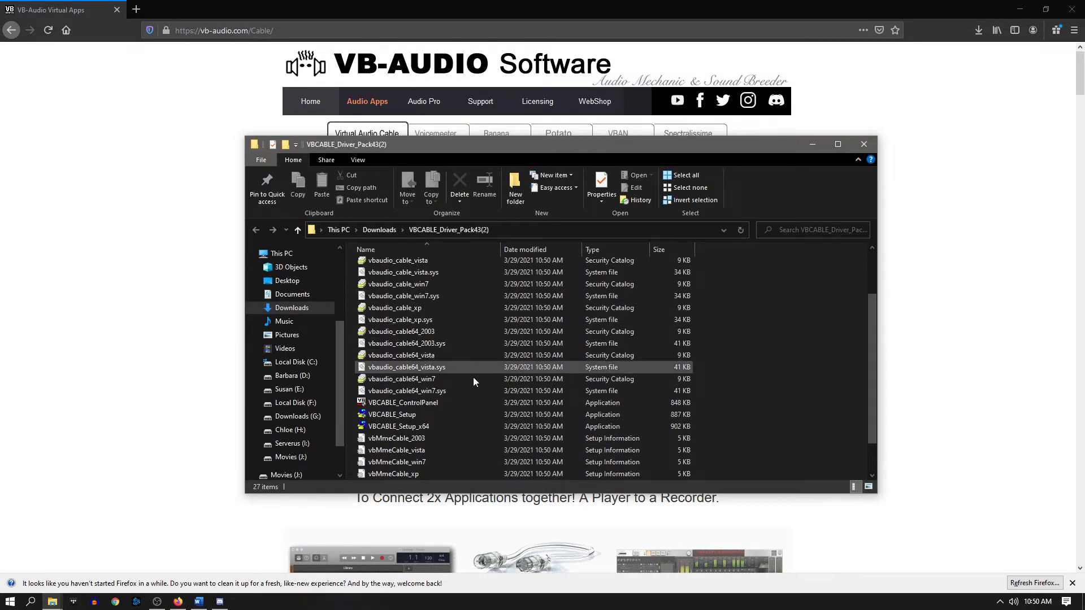
{"action": "double_click", "coordinate": [425, 425]}
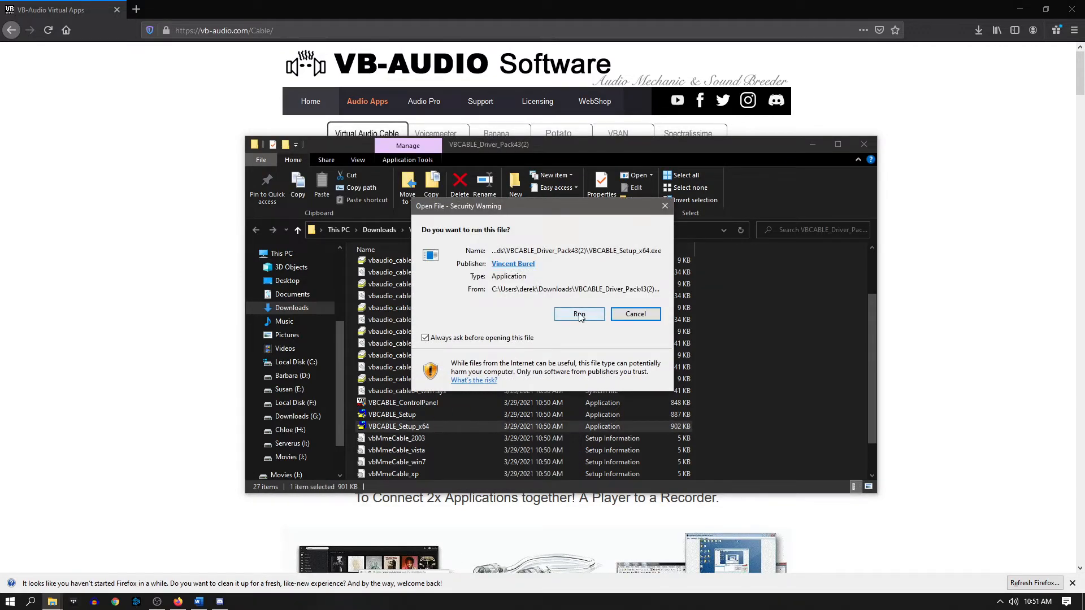
{"action": "left_click", "coordinate": [580, 314]}
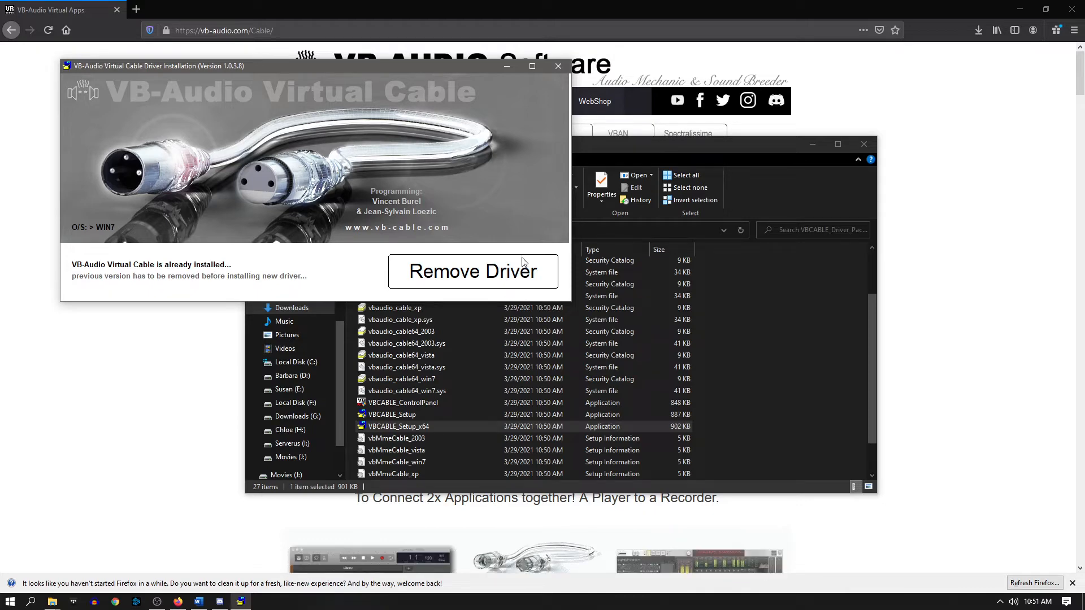
{"action": "left_click", "coordinate": [558, 67]}
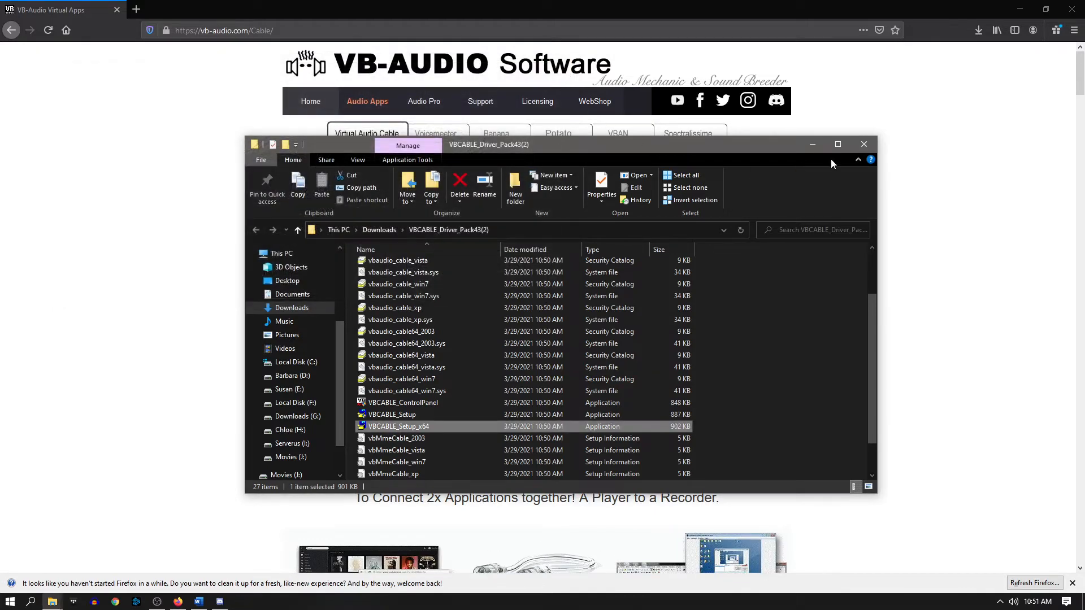
{"action": "left_click", "coordinate": [865, 146]}
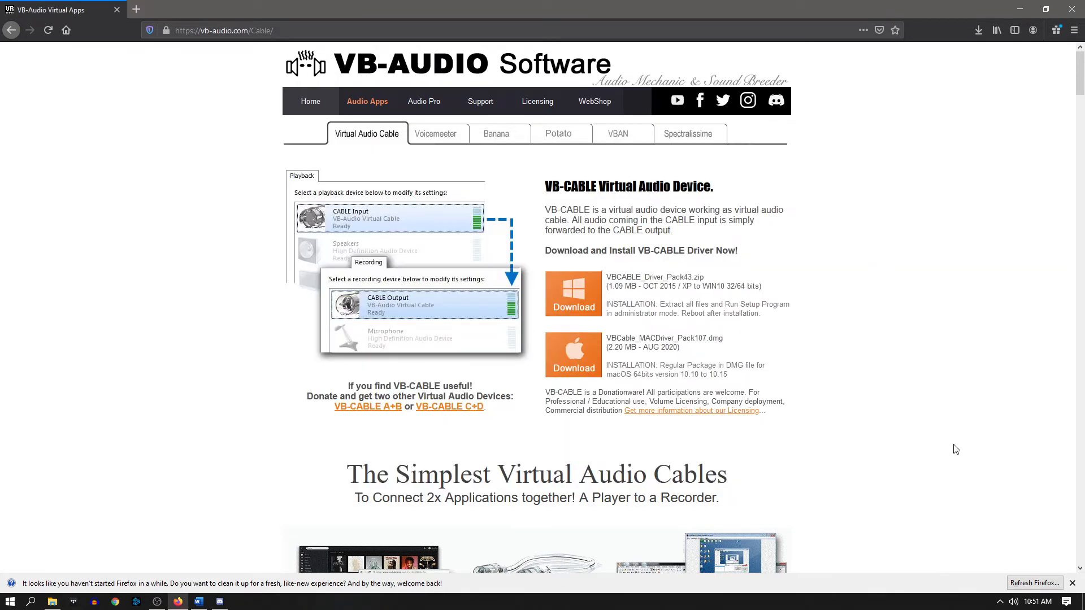
Open the Windows sound devices and check for CABLE Input (VB-Audio Virtual Cable) among the playback devices.
{"action": "right_click", "coordinate": [1013, 602]}
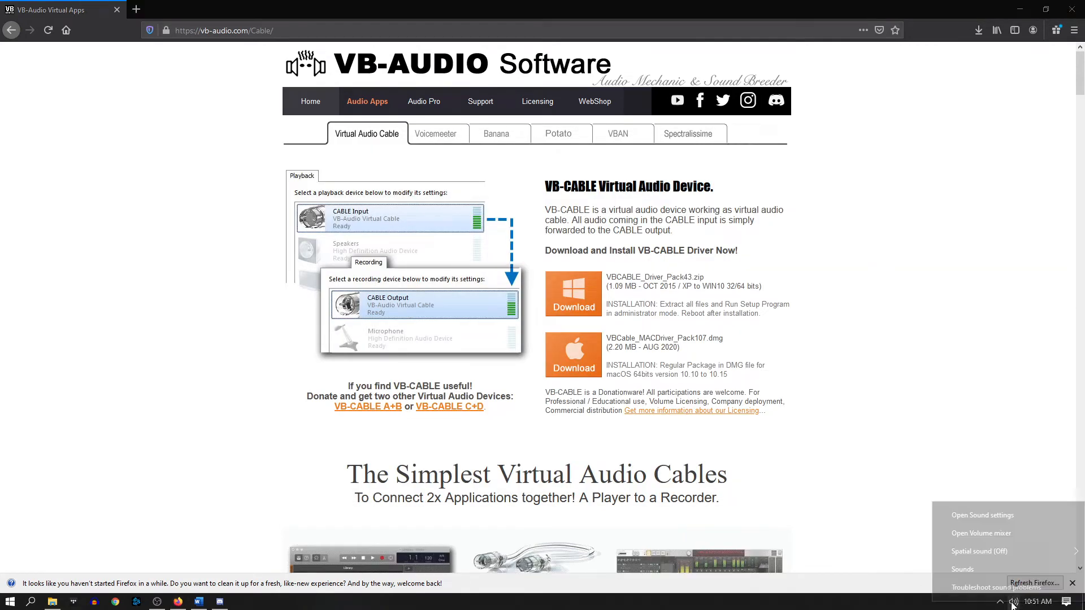
{"action": "left_click", "coordinate": [970, 570]}
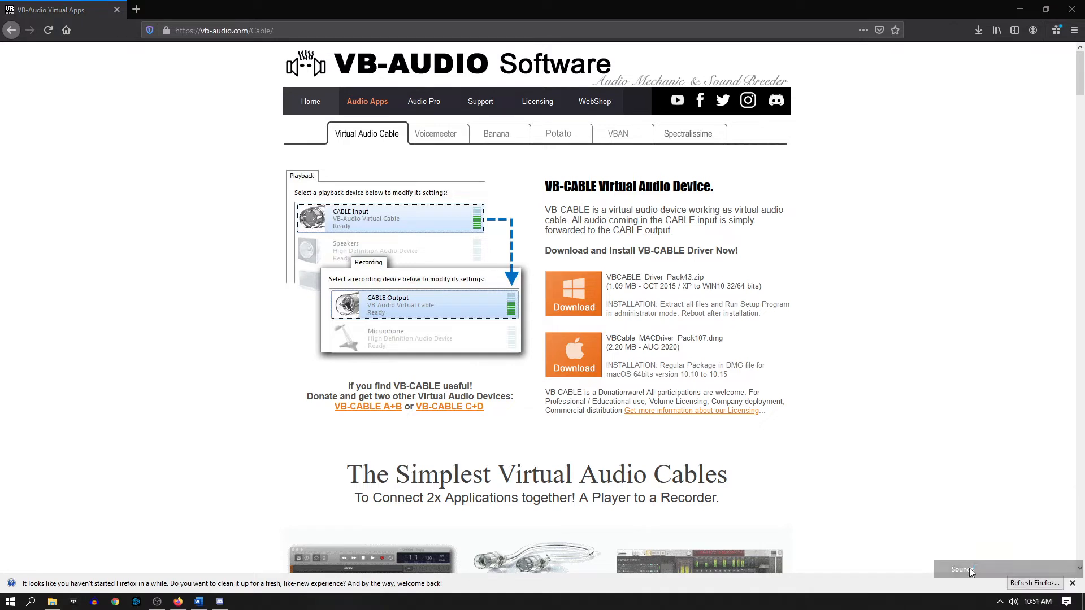
{"action": "left_click", "coordinate": [311, 169]}
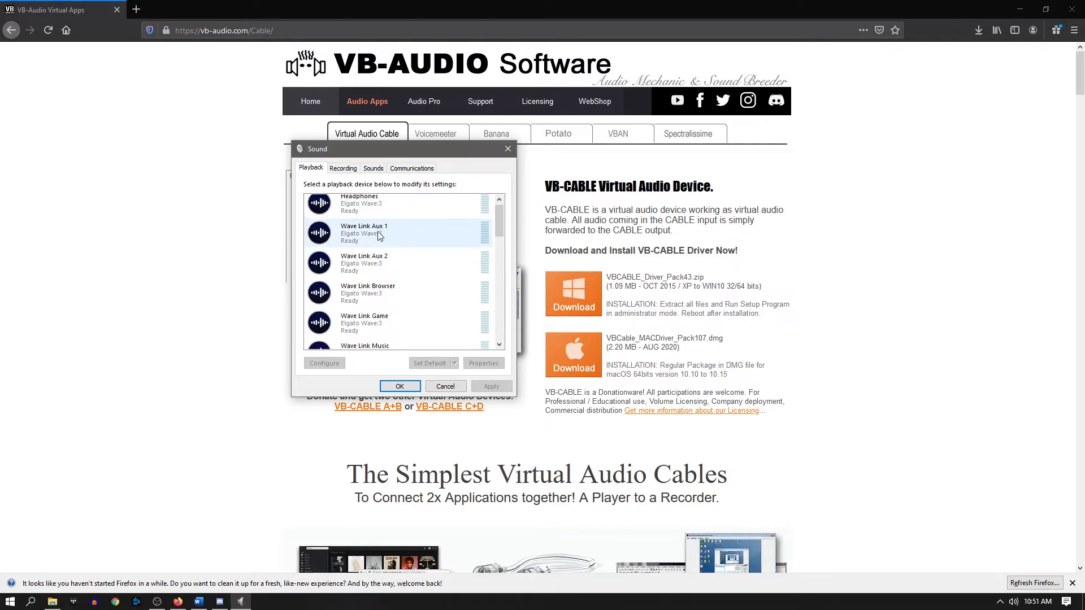
{"action": "scroll", "coordinate": [379, 236], "scroll_direction": "down", "scroll_amount": 3}
{"action": "left_click_drag", "start_coordinate": [500, 234], "coordinate": [500, 320]}
{"action": "left_click", "coordinate": [376, 295]}
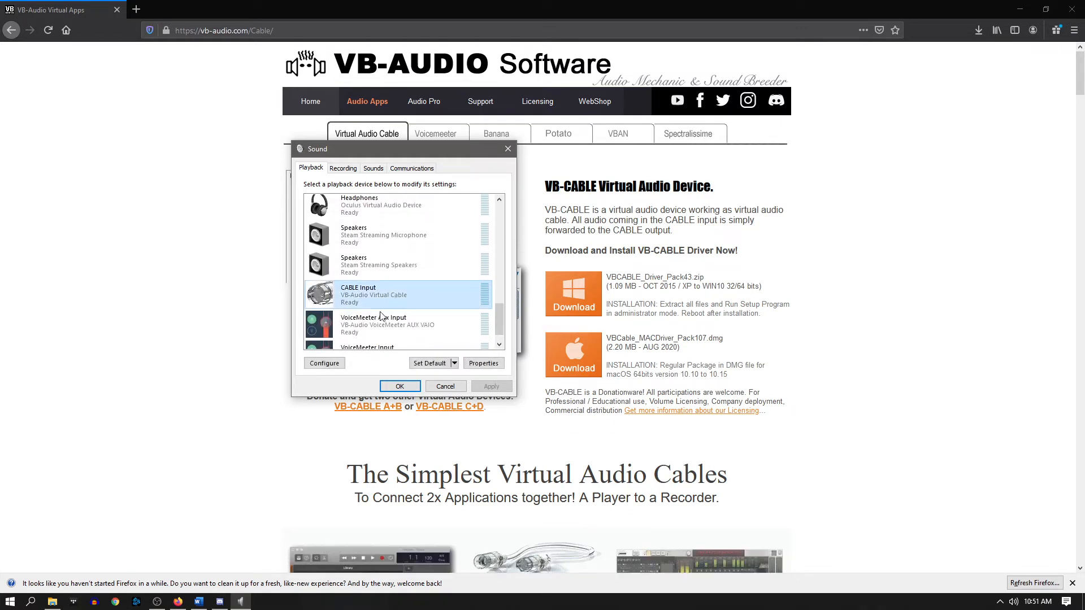
{"action": "right_click", "coordinate": [347, 307]}
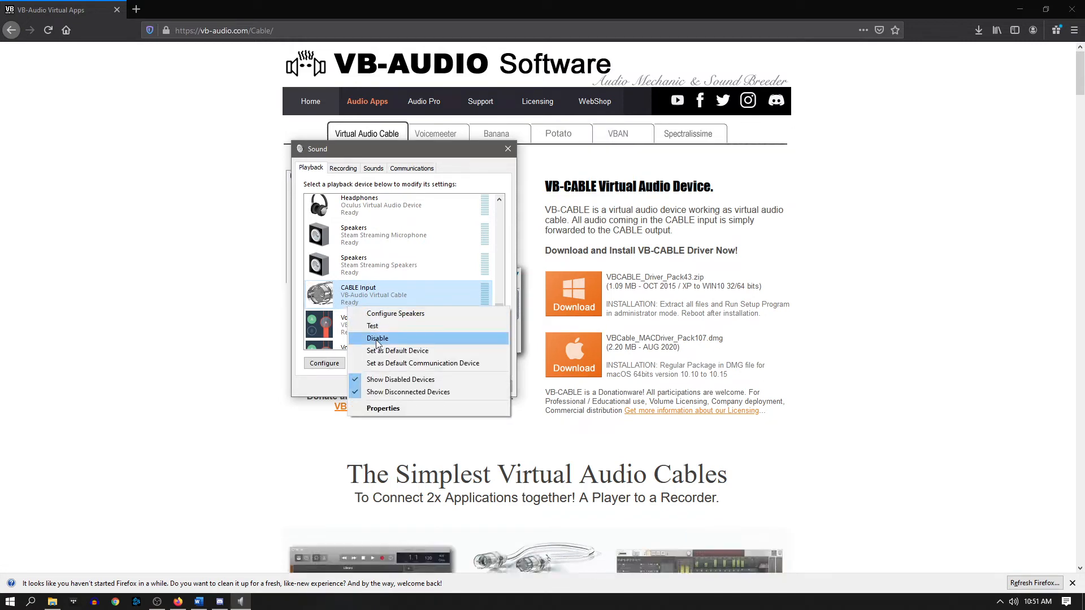
{"action": "left_click", "coordinate": [360, 296]}
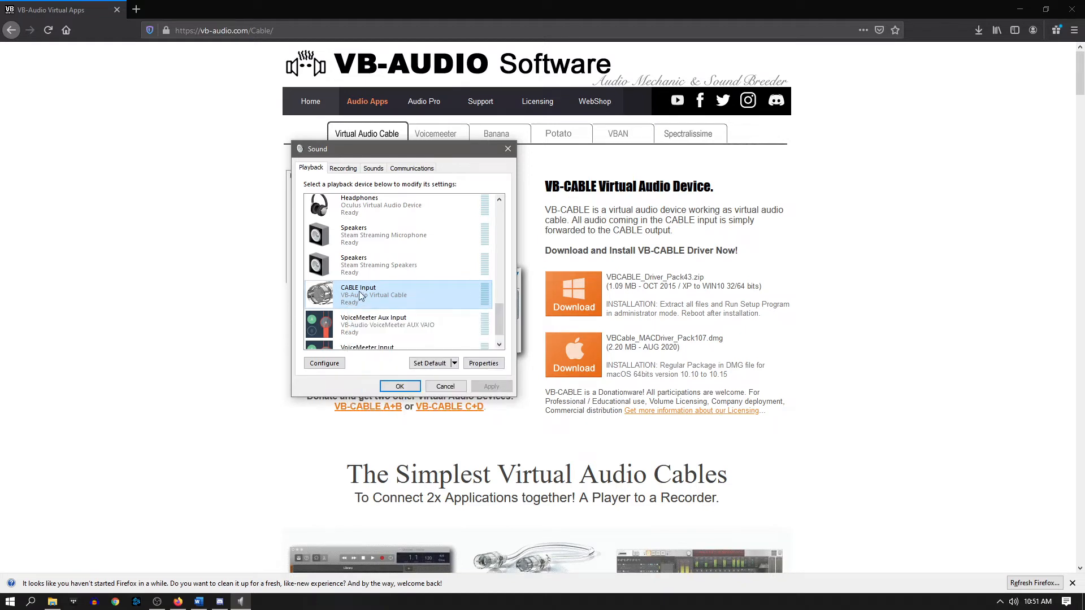
Check the recording devices for CABLE Output (VB-Audio Virtual Cable) and close the sound settings.
{"action": "left_click", "coordinate": [343, 168]}
{"action": "left_click_drag", "start_coordinate": [500, 222], "coordinate": [500, 292]}
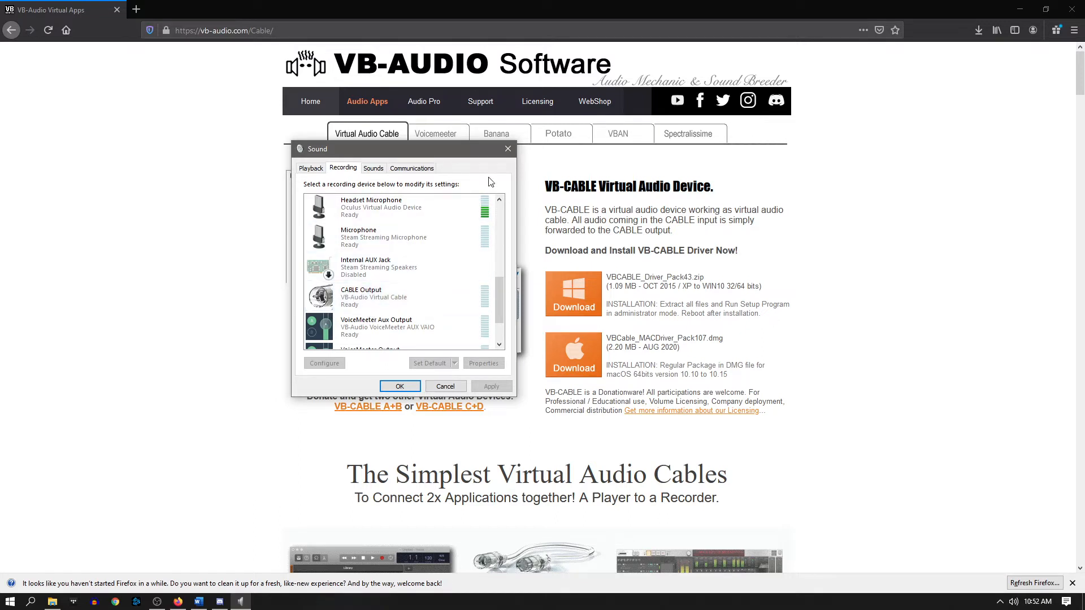
{"action": "left_click", "coordinate": [508, 149]}
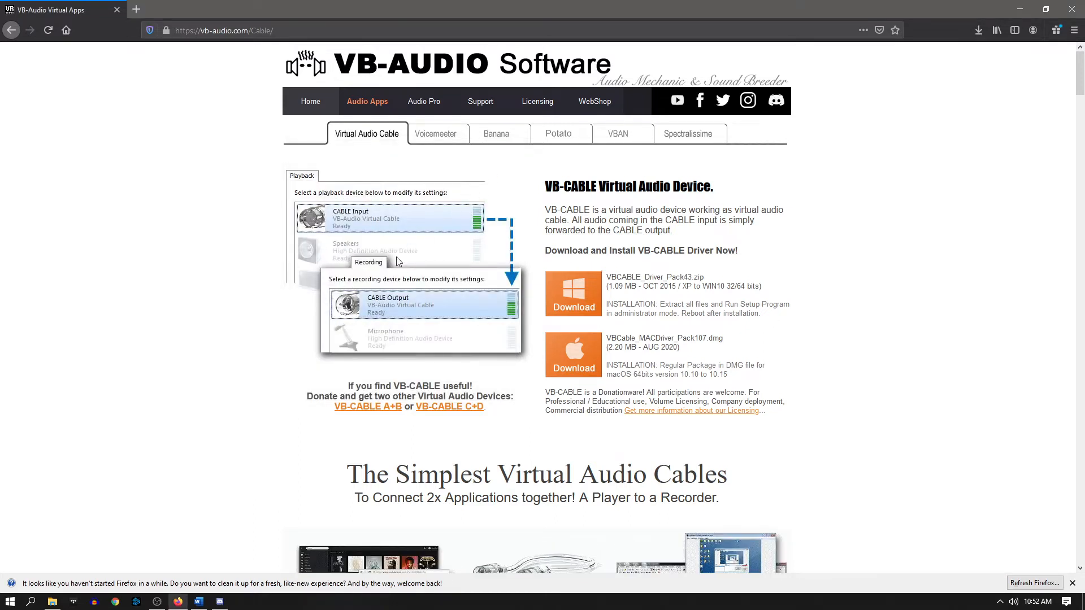
Switch to OBS and set the Microphone source's audio monitoring to Monitor and Output in Advanced Audio Properties.
{"action": "left_click", "coordinate": [159, 602]}
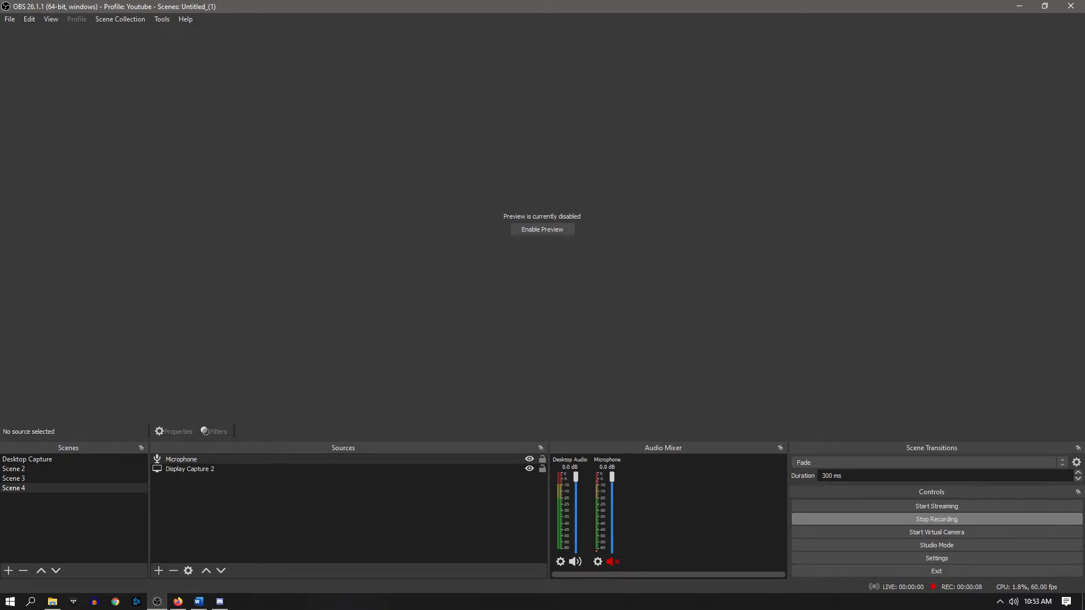
{"action": "left_click", "coordinate": [598, 565]}
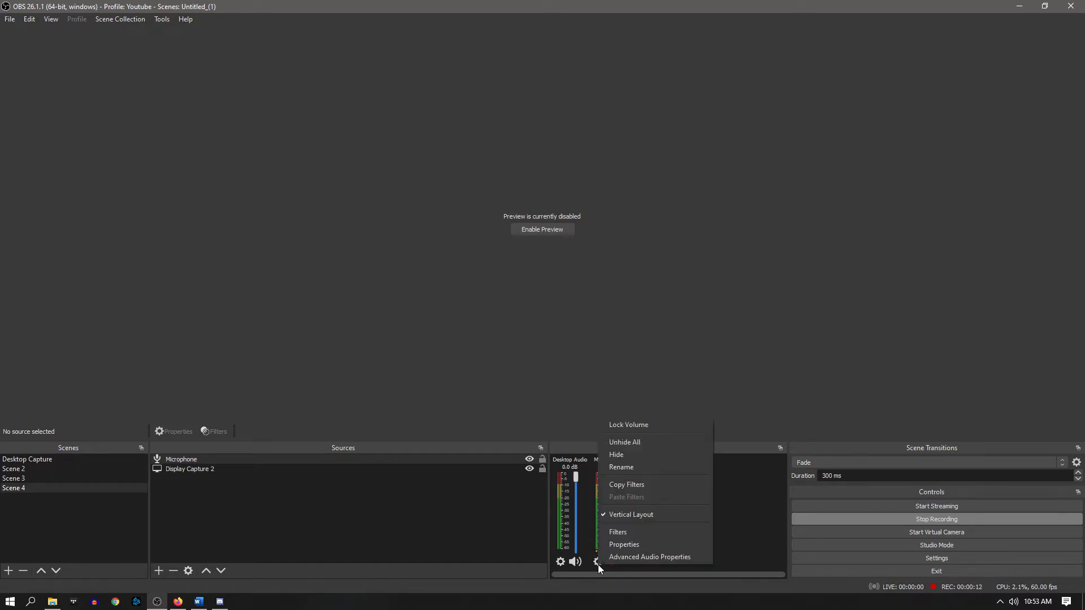
{"action": "left_click", "coordinate": [634, 559]}
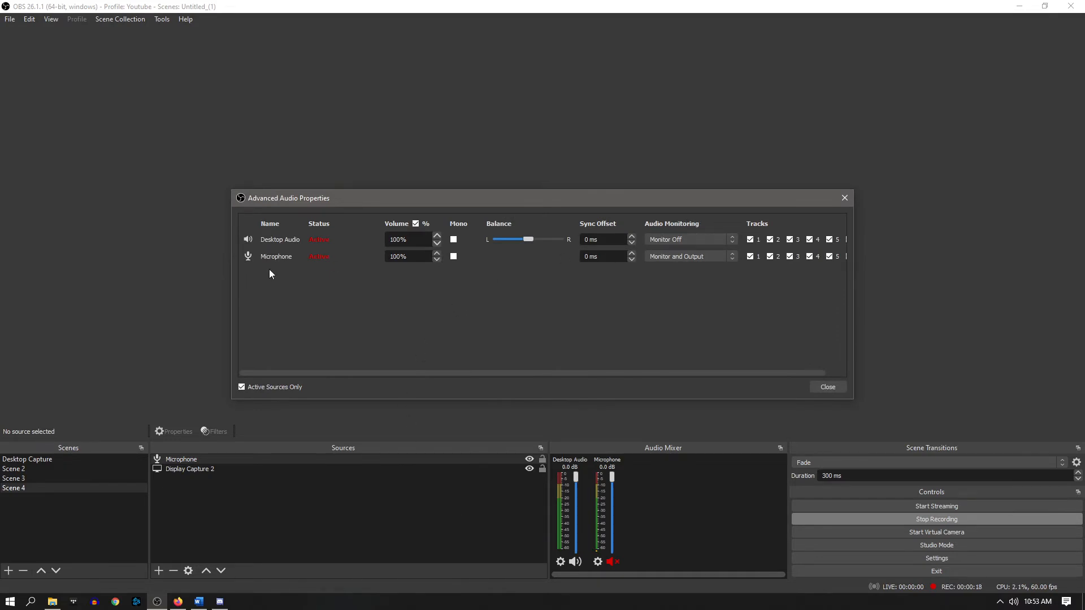
{"action": "left_click", "coordinate": [732, 258]}
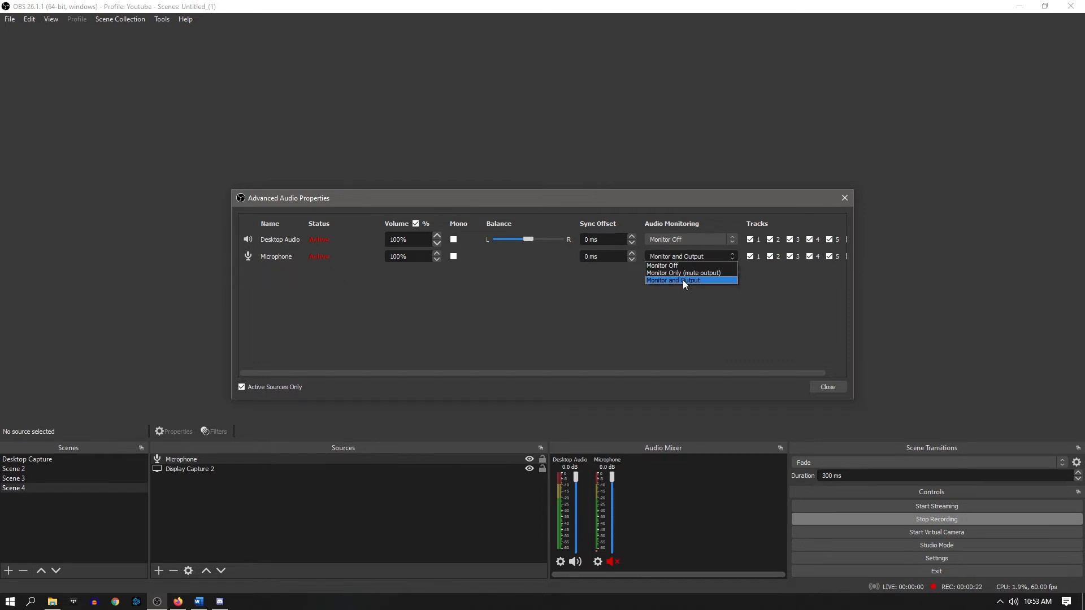
{"action": "left_click", "coordinate": [710, 280]}
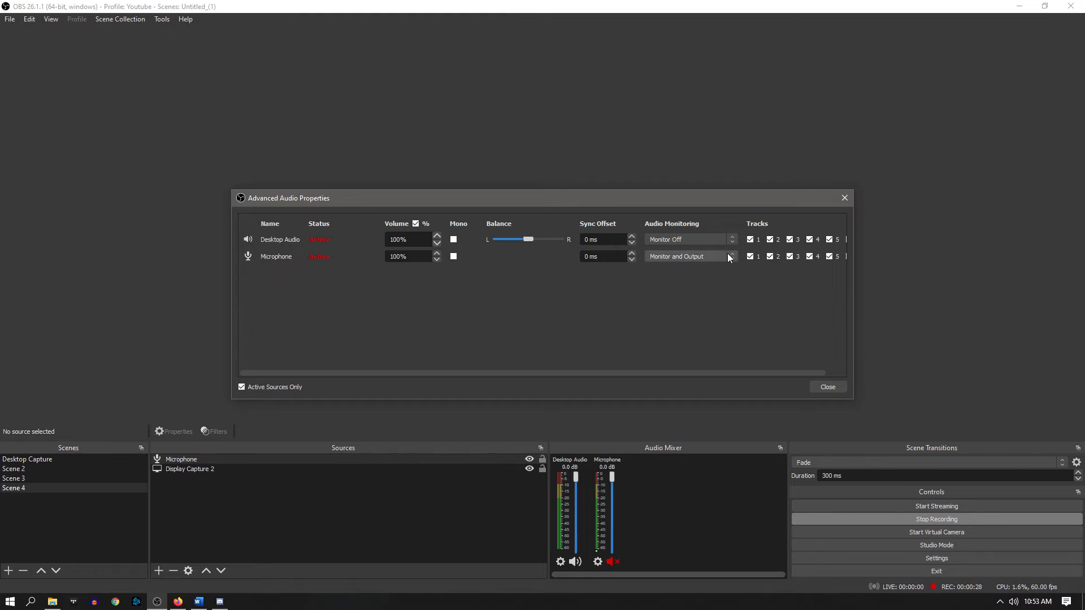
{"action": "left_click", "coordinate": [832, 386]}
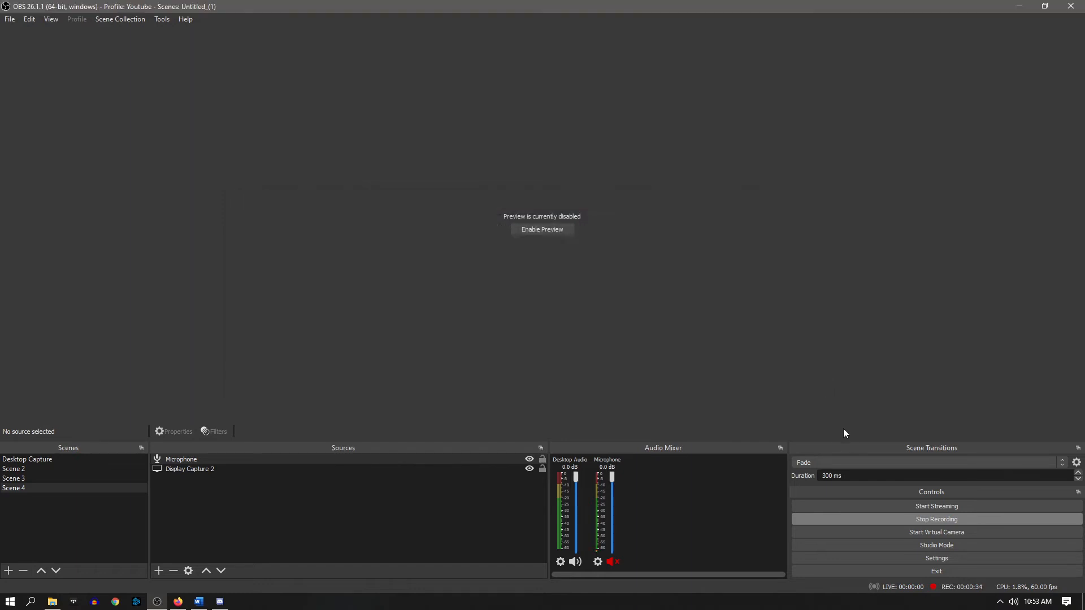
Set the audio monitoring device to CABLE Input (VB-Audio Virtual Cable) in the OBS settings and save.
{"action": "left_click", "coordinate": [951, 558]}
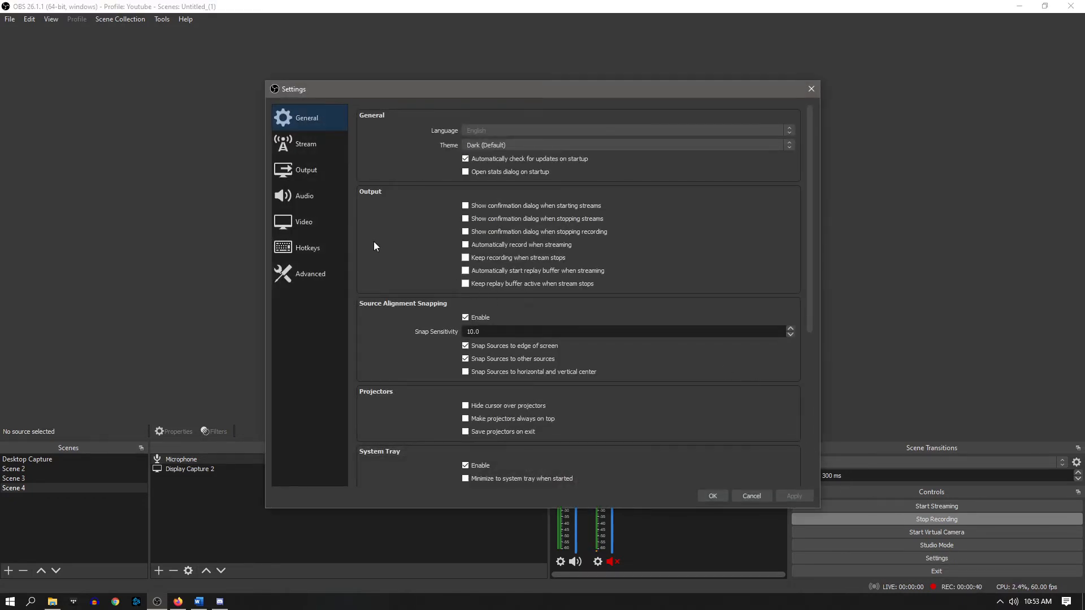
{"action": "left_click", "coordinate": [322, 208]}
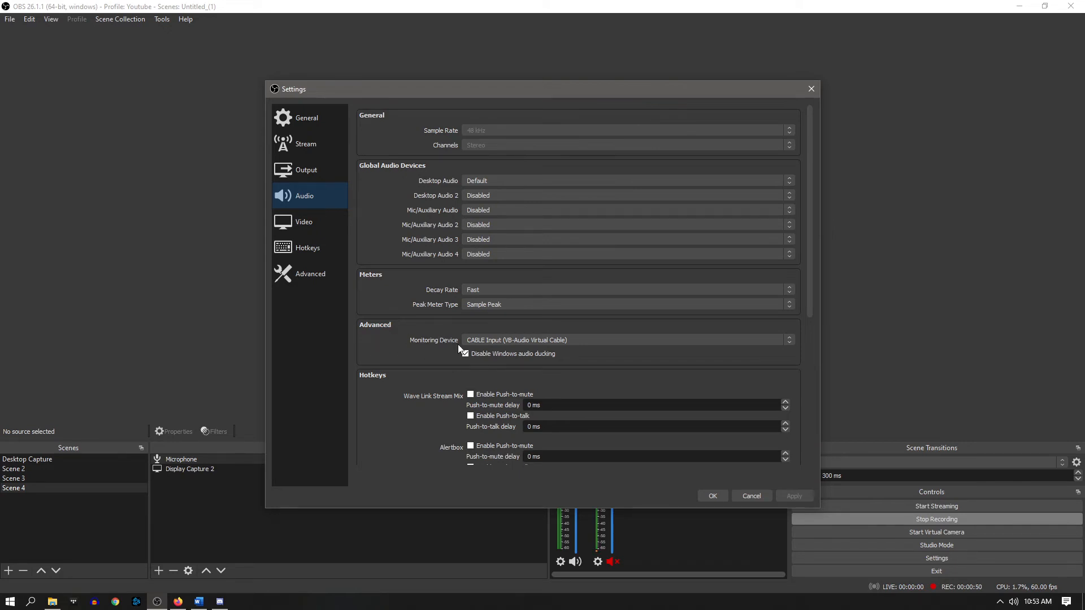
{"action": "left_click", "coordinate": [562, 341]}
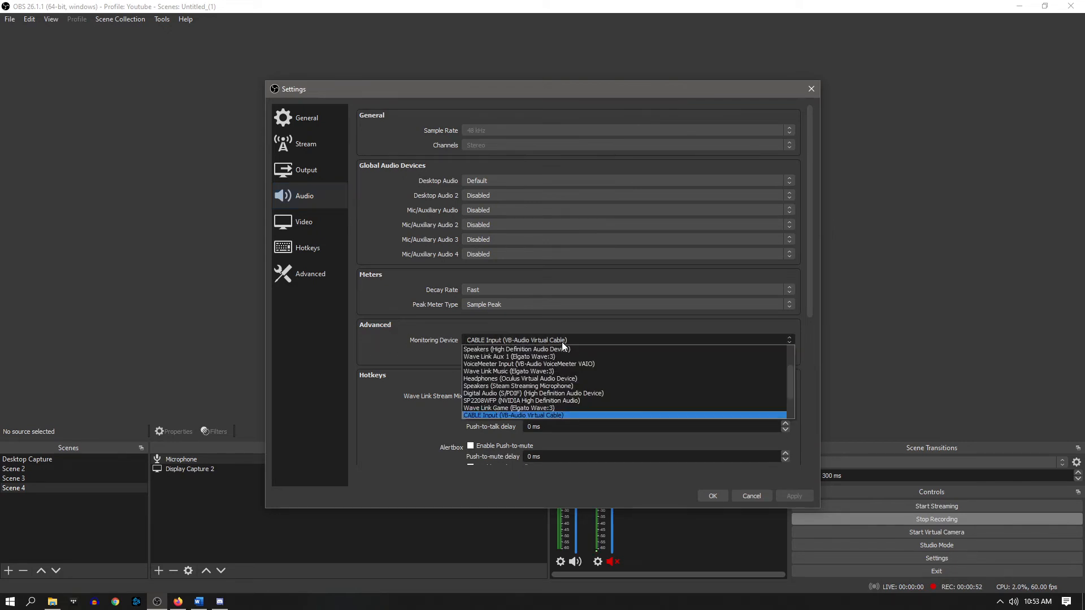
{"action": "left_click", "coordinate": [516, 419]}
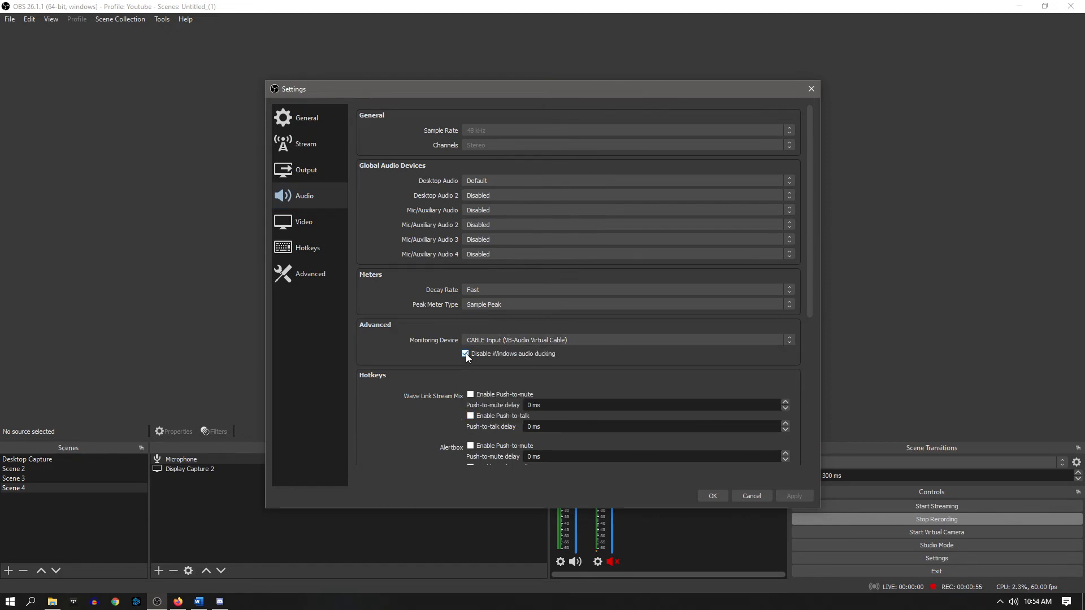
{"action": "left_click", "coordinate": [711, 497]}
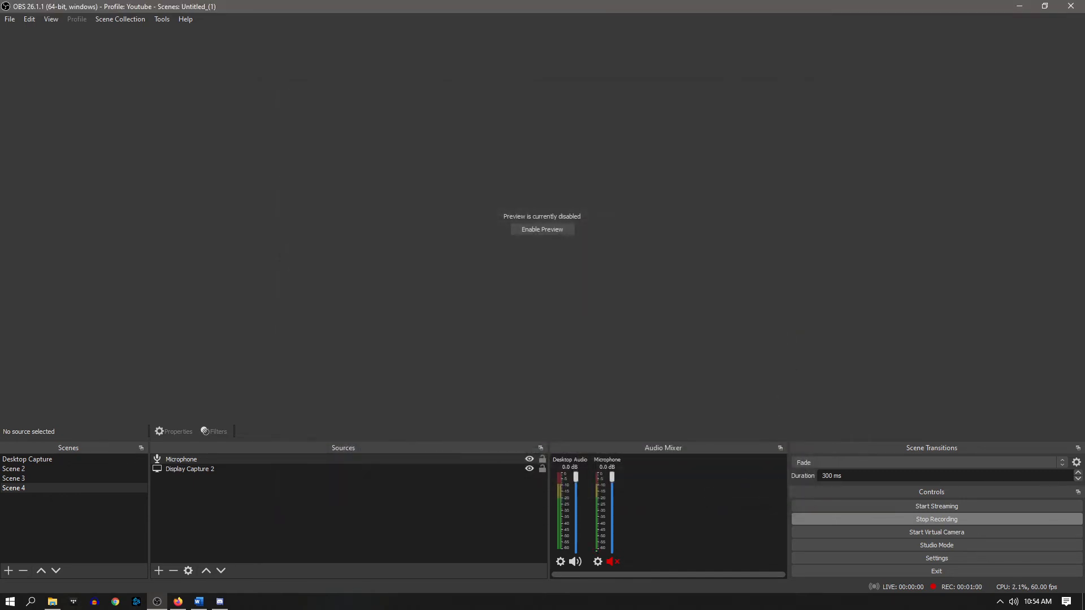
Switch to Discord, set the voice input device to CABLE Output (VB-Audio Virtual Cable), and minimize the window.
{"action": "key", "text": "alt+Tab"}
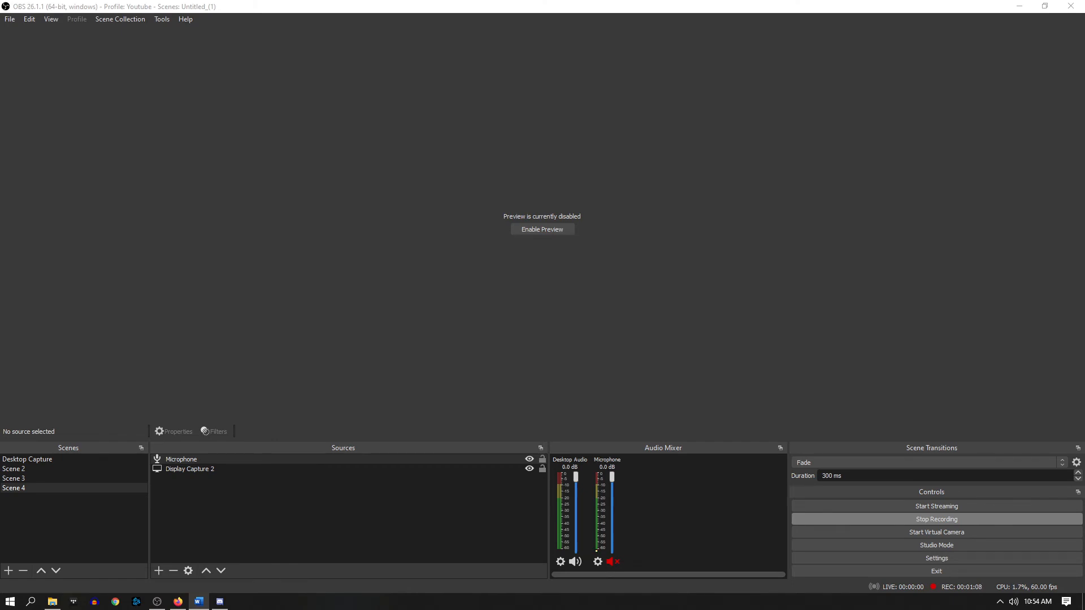
{"action": "left_click", "coordinate": [220, 602]}
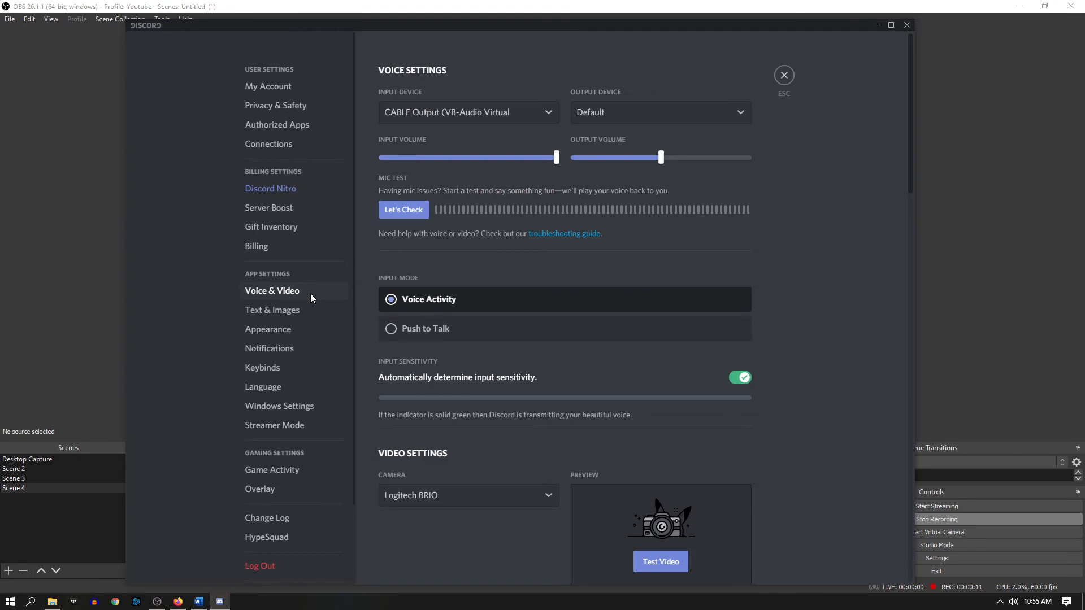
{"action": "left_click", "coordinate": [546, 113]}
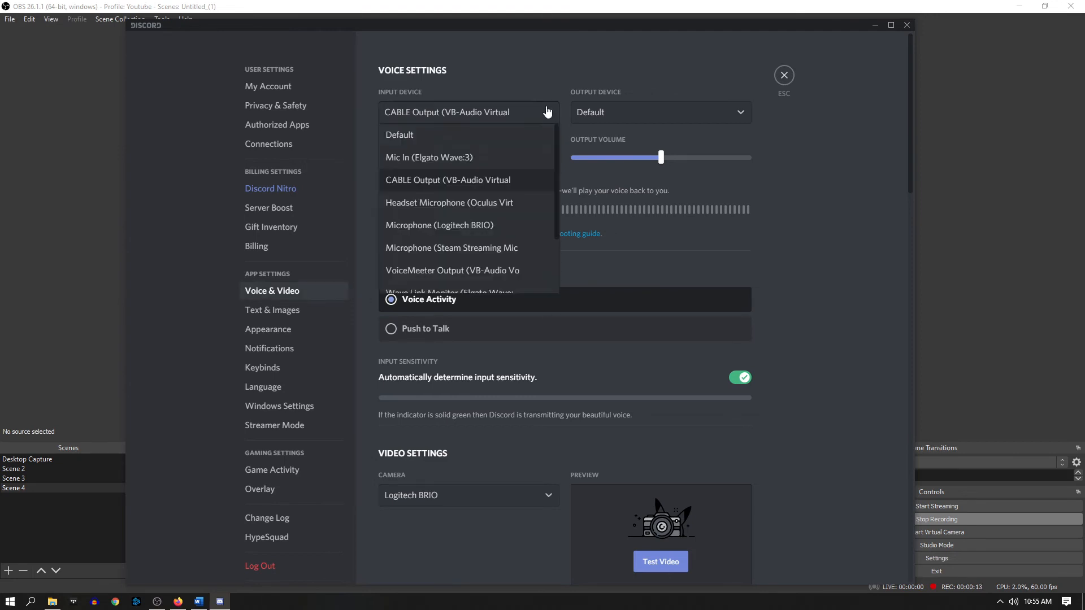
{"action": "left_click", "coordinate": [453, 180]}
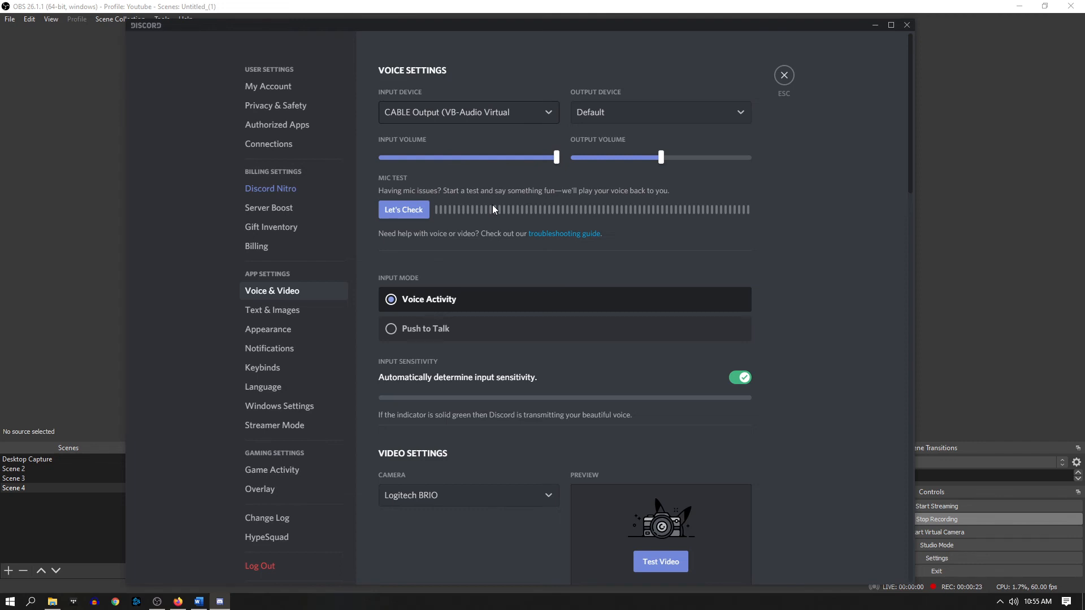
{"action": "left_click", "coordinate": [875, 26]}
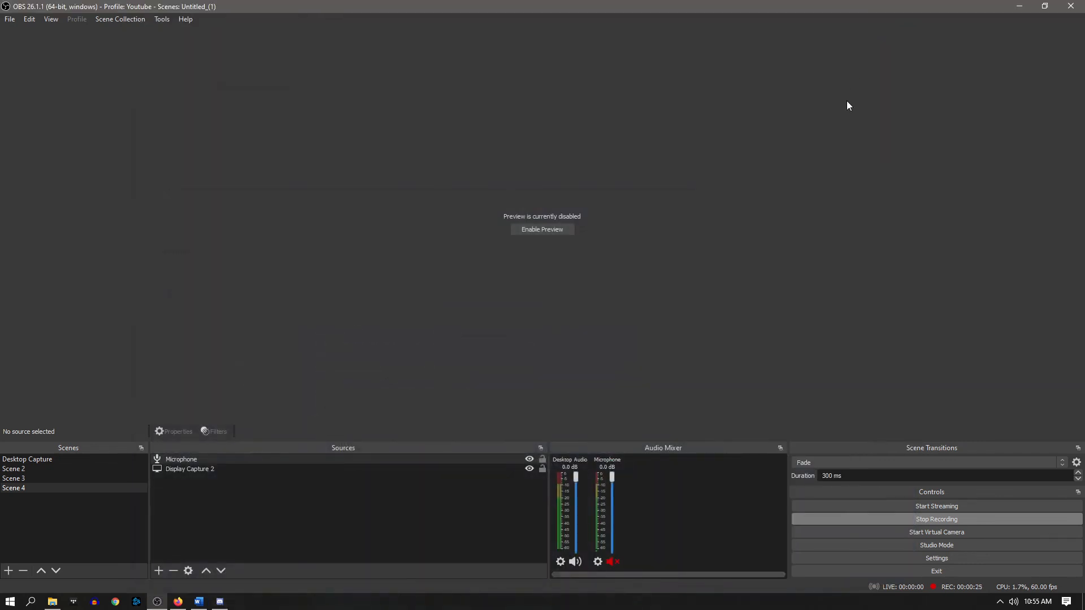
Open the properties of the CABLE Output (VB-Audio Virtual Cable) recording device in the Windows sound settings.
{"action": "right_click", "coordinate": [1013, 602]}
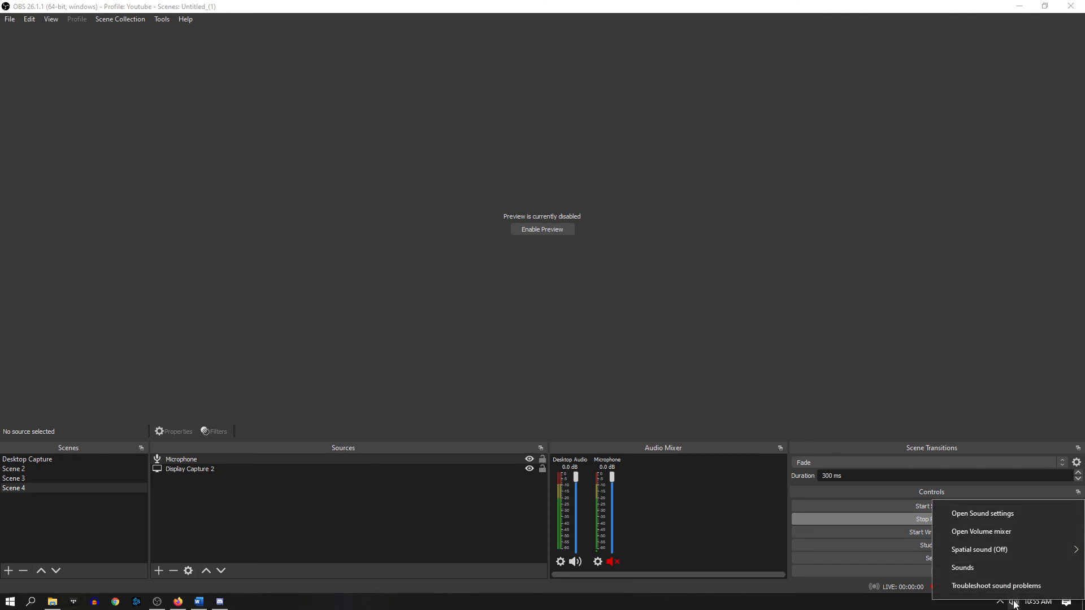
{"action": "left_click", "coordinate": [982, 568]}
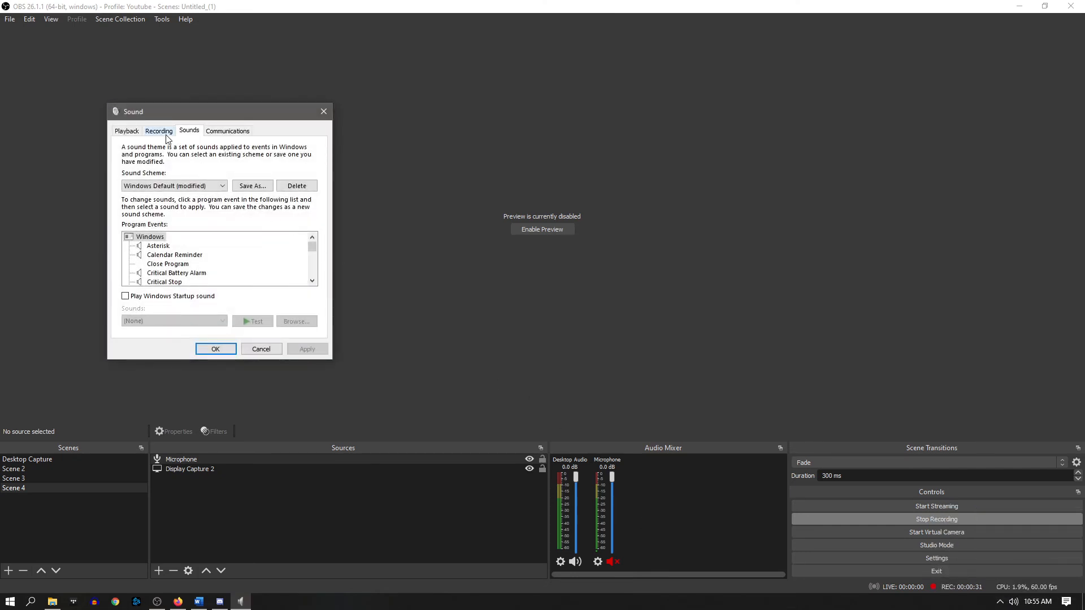
{"action": "left_click", "coordinate": [165, 136]}
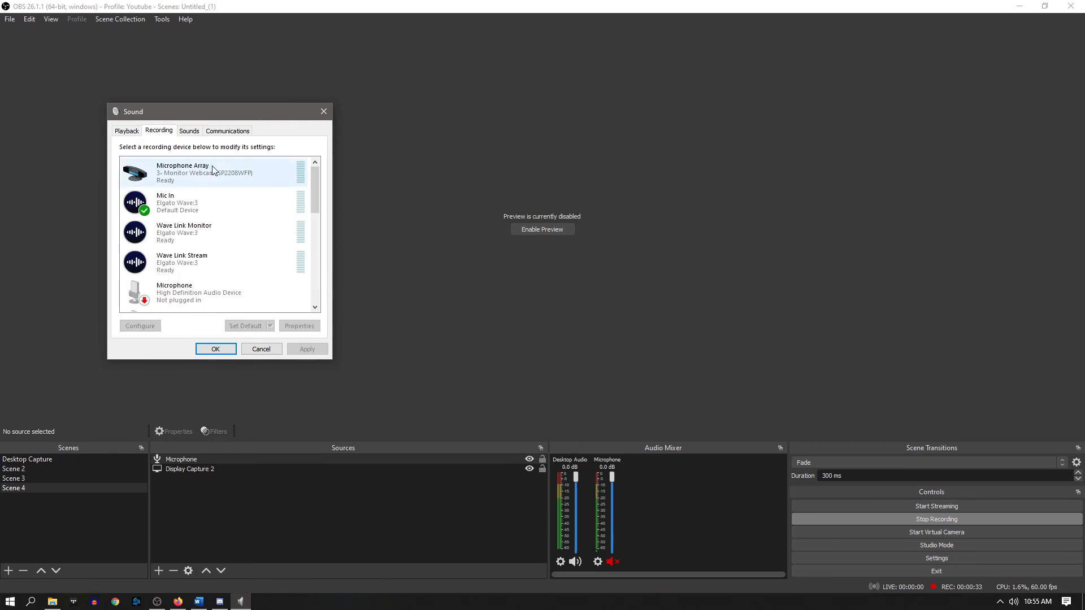
{"action": "left_click_drag", "start_coordinate": [315, 187], "coordinate": [313, 251]}
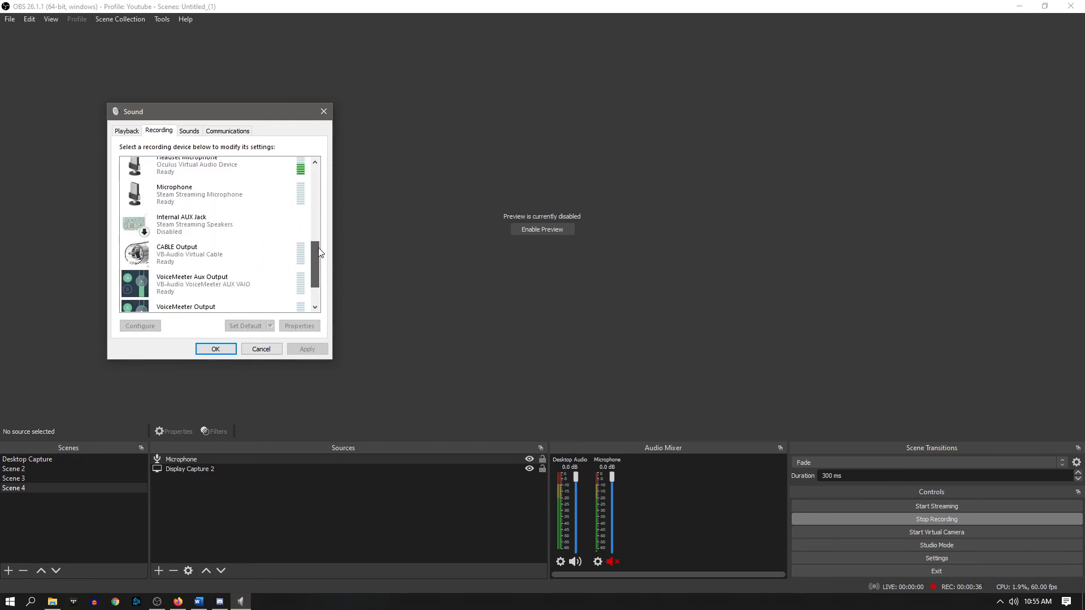
{"action": "right_click", "coordinate": [175, 250]}
{"action": "left_click", "coordinate": [223, 328]}
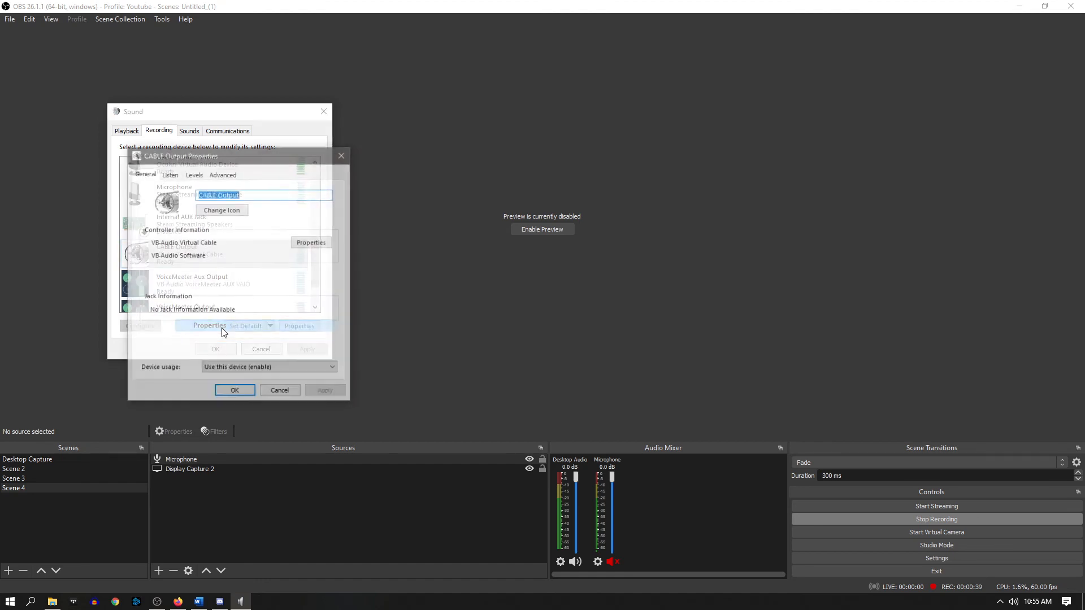
Set CABLE Output's default format to 2 channel, 16 bit, 48000 Hz (DVD Quality), and close the sound settings.
{"action": "left_click", "coordinate": [229, 179]}
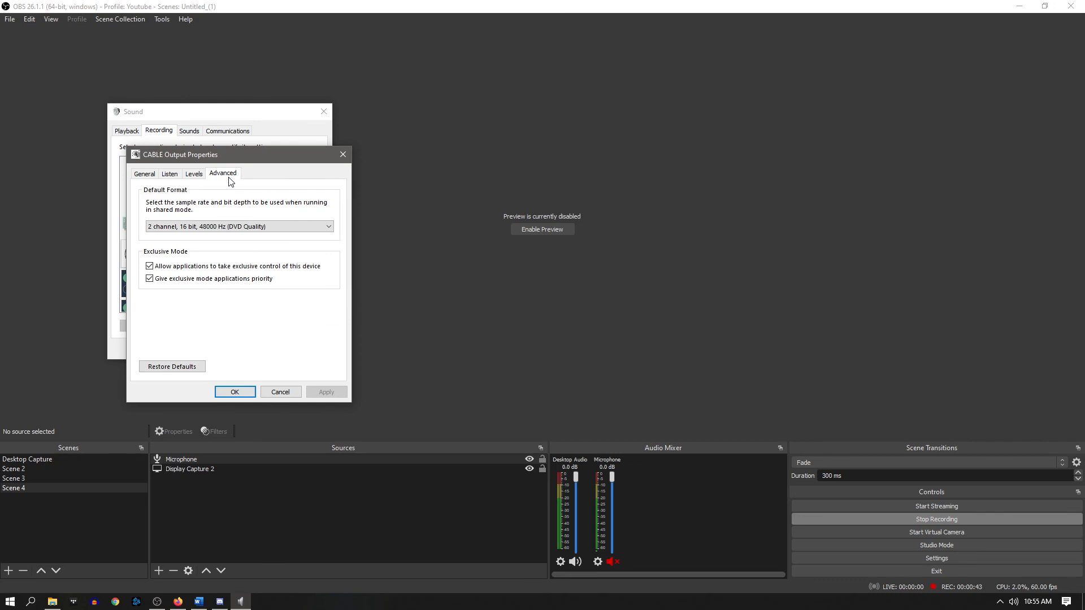
{"action": "left_click", "coordinate": [252, 226]}
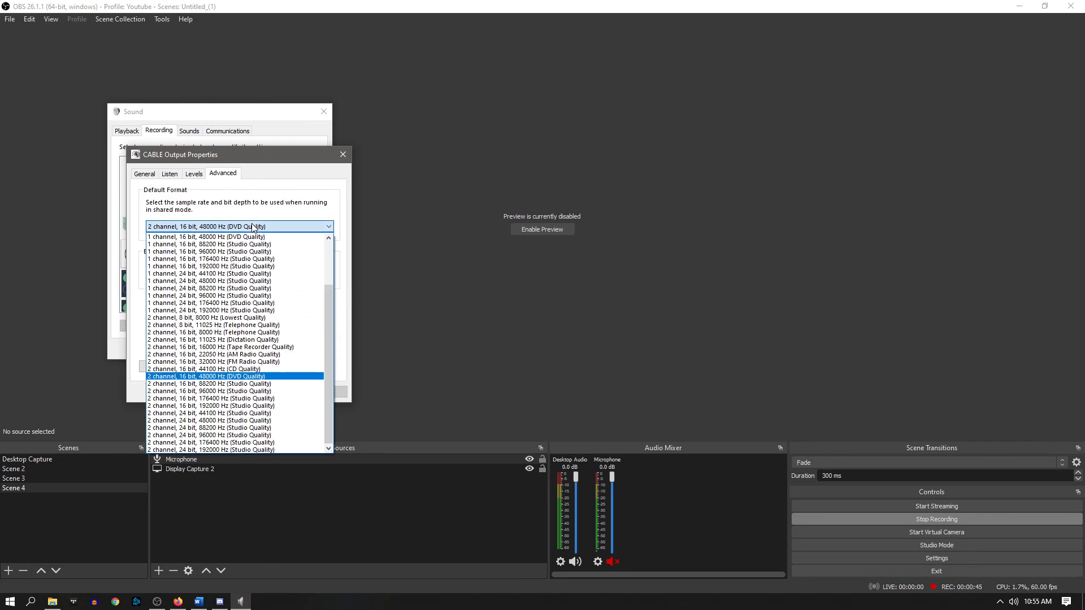
{"action": "left_click", "coordinate": [208, 376]}
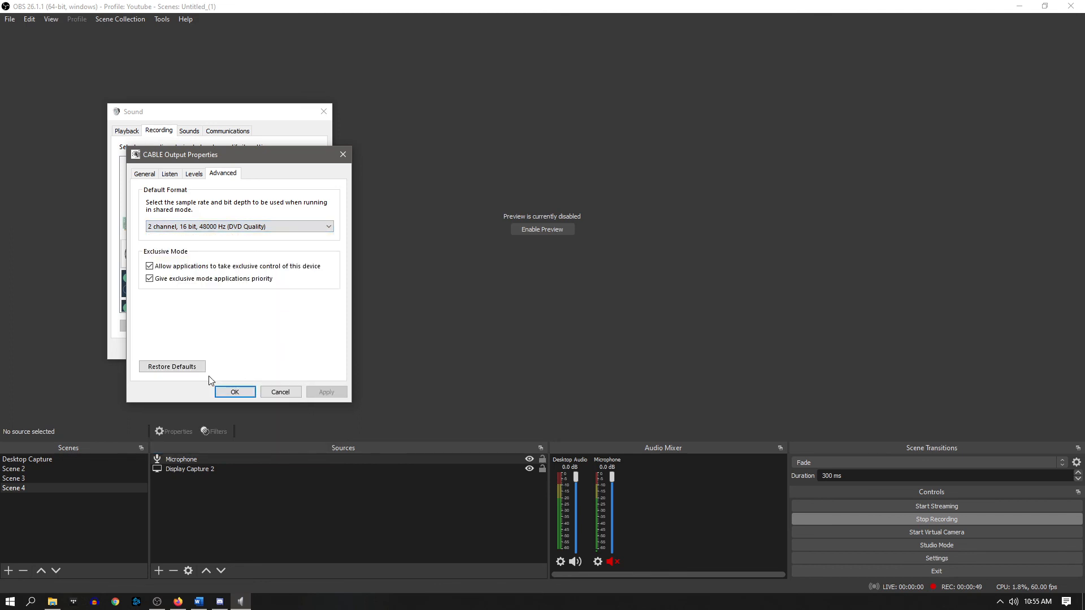
{"action": "left_click", "coordinate": [237, 399]}
{"action": "left_click", "coordinate": [227, 348]}
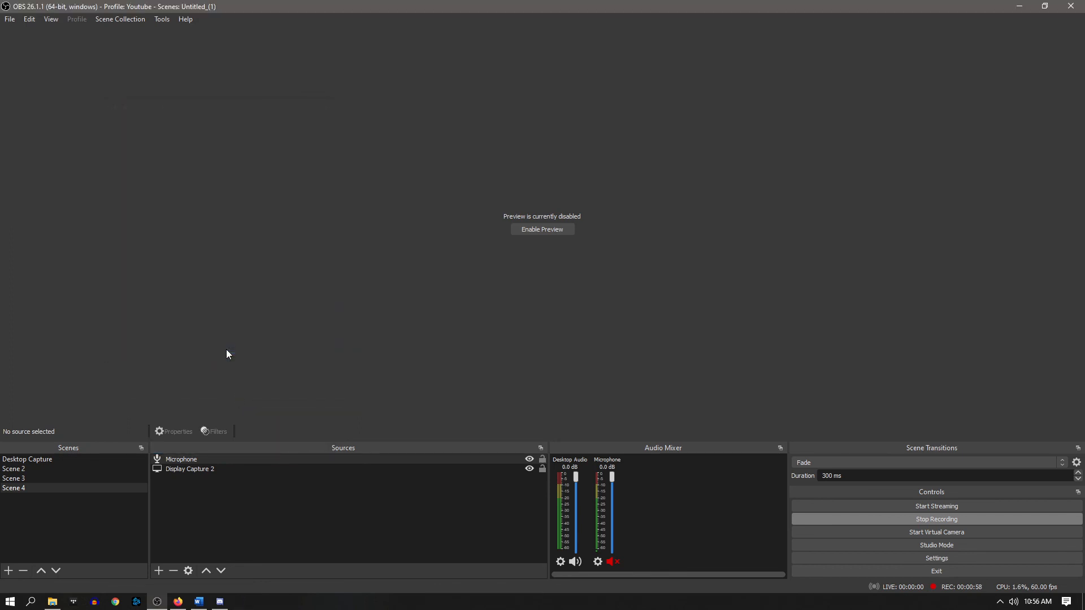